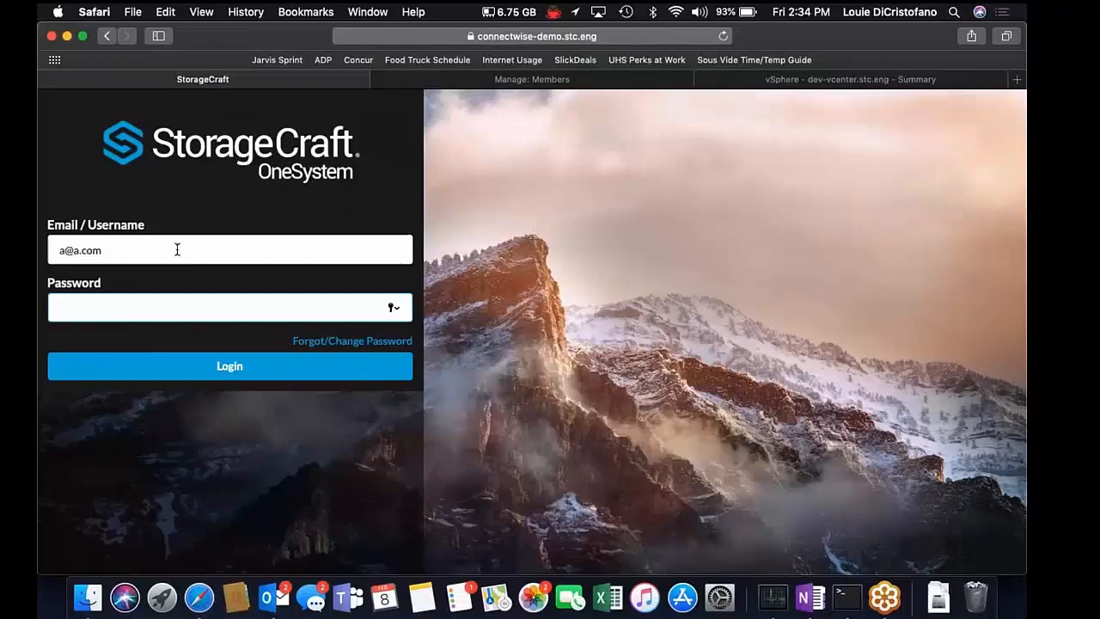
- Enter the account password and log in to StorageCraft OneSystem
key("Tab")
type("••••••••••")
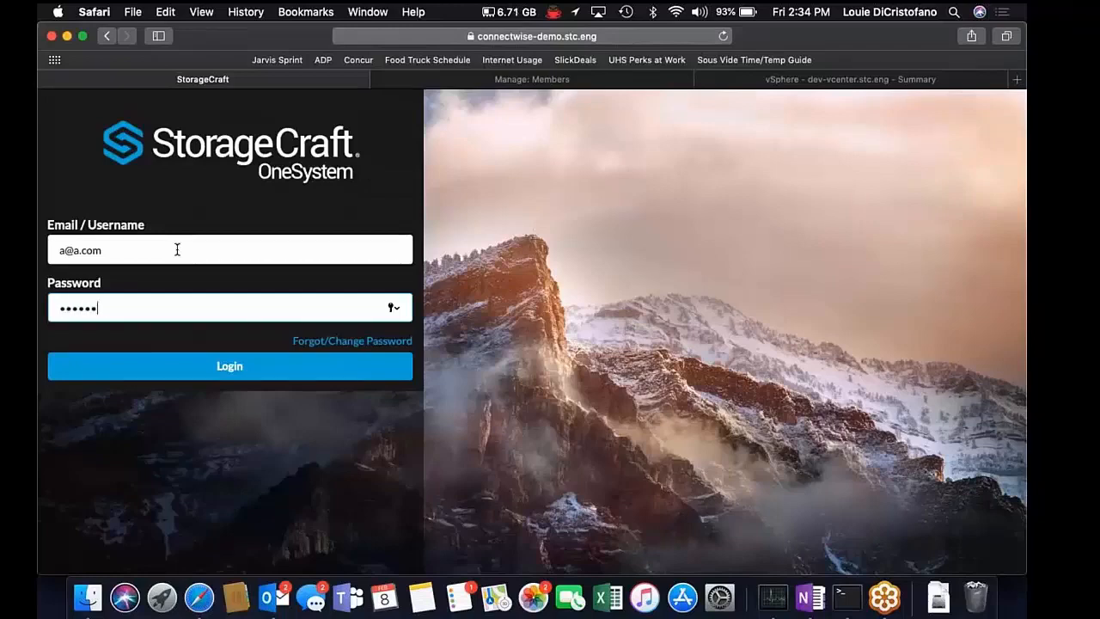
key("Return")
- Open the form for adding ConnectWise Manage credentials in the Integrations configuration
left_click(81, 431)
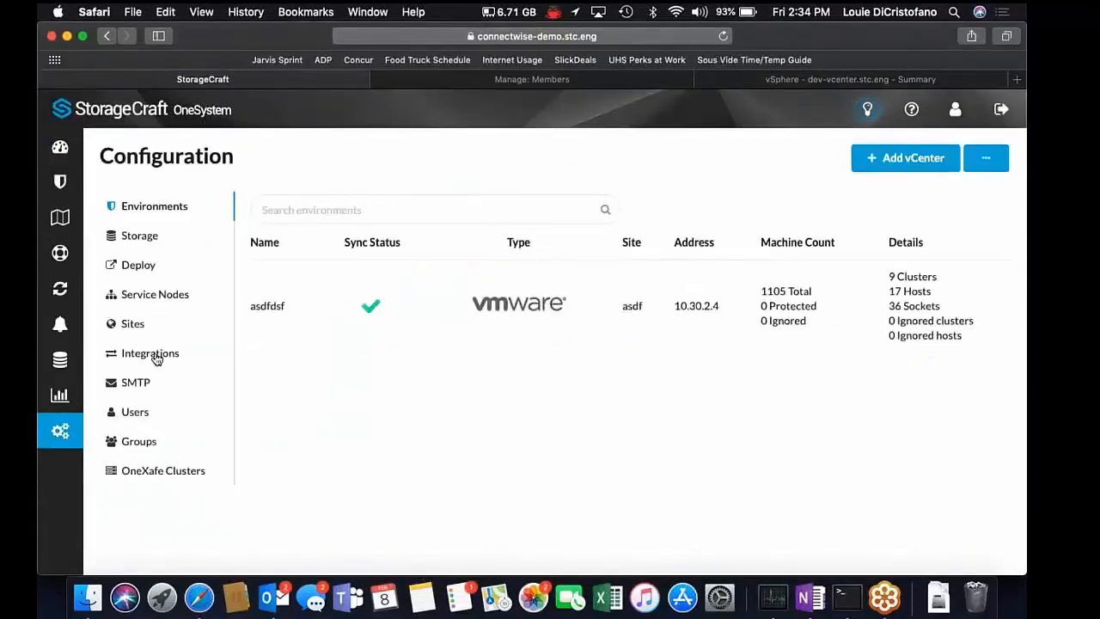
left_click(151, 354)
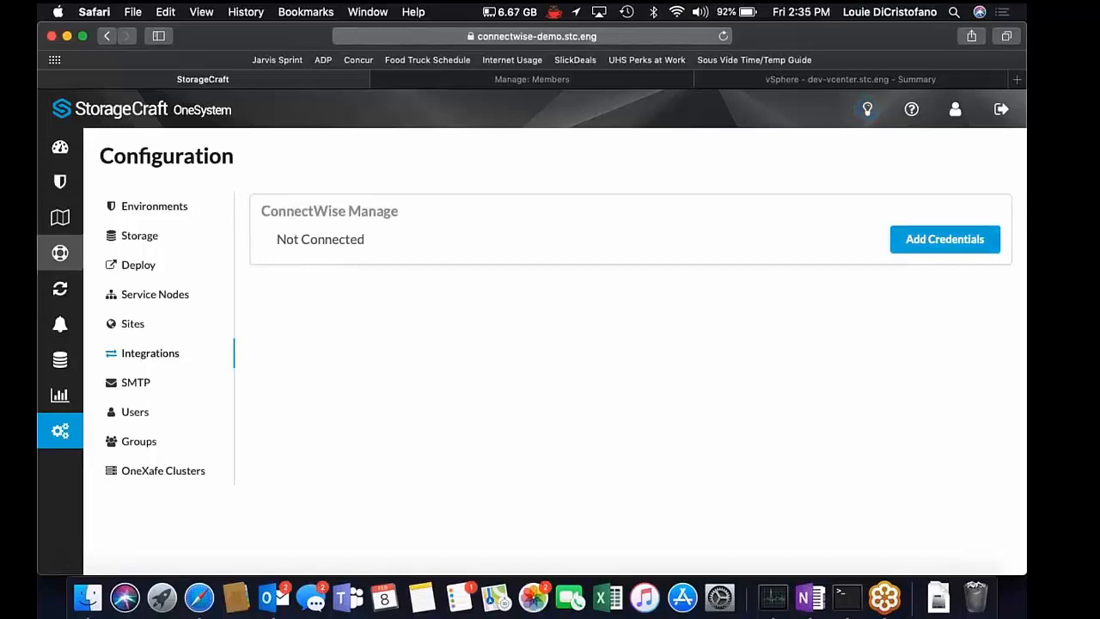
left_click(899, 241)
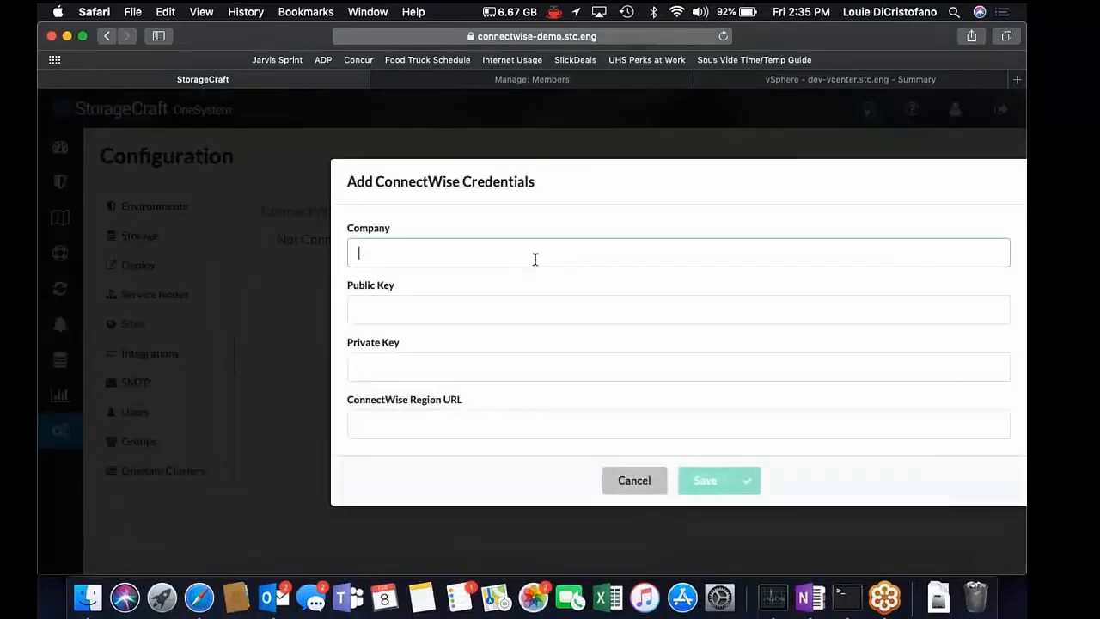
- Set the company in the ConnectWise credentials to storagecraft_c
type("st")
key("BackSpace")
key("BackSpace")
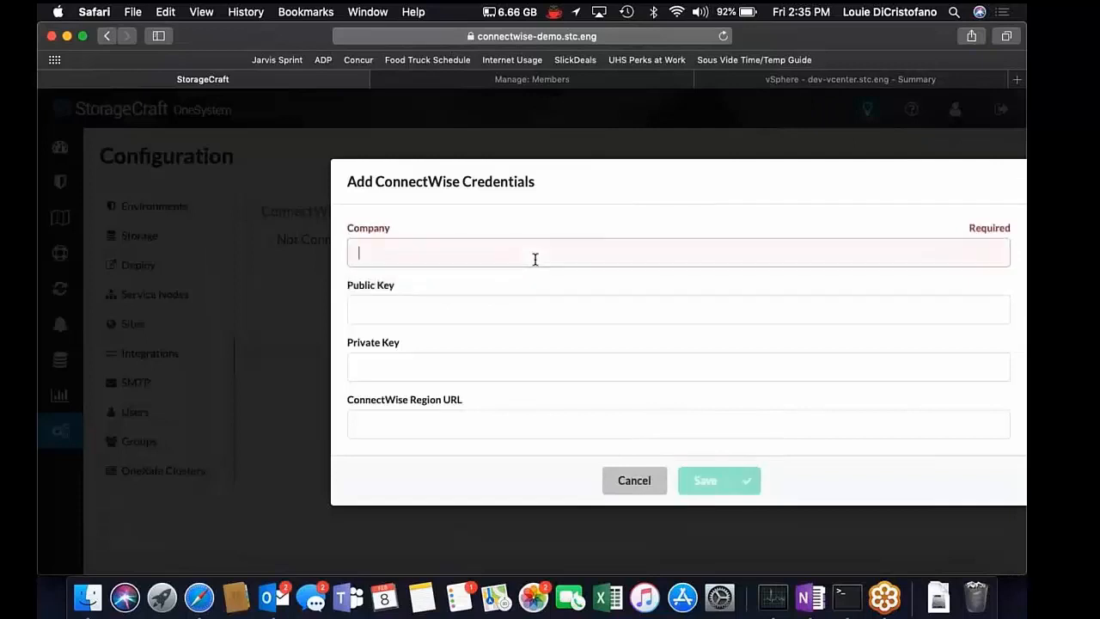
type("storageCraft_c")
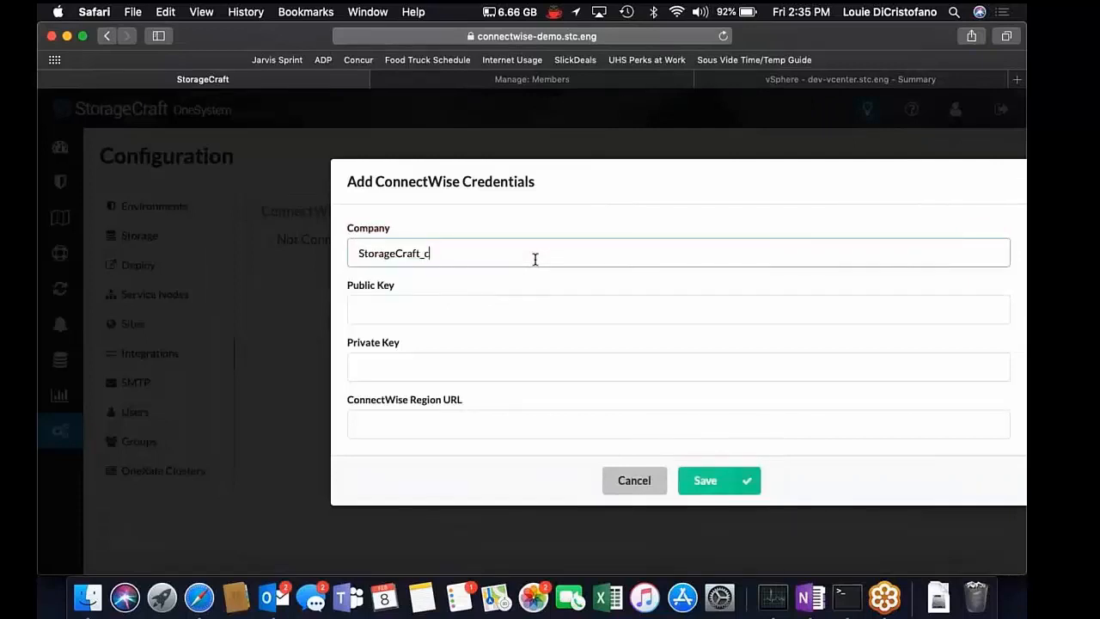
key("Left")
key("Left")
key("Left")
key("Left")
key("BackSpace")
type("c")
key("Left")
key("Left")
key("Left")
key("Left")
key("Left")
key("Left")
key("Left")
key("BackSpace")
type("s")
- Copy the public and private API keys from ConnectWise Manage into the matching fields of the OneSystem credentials form
left_click(566, 308)
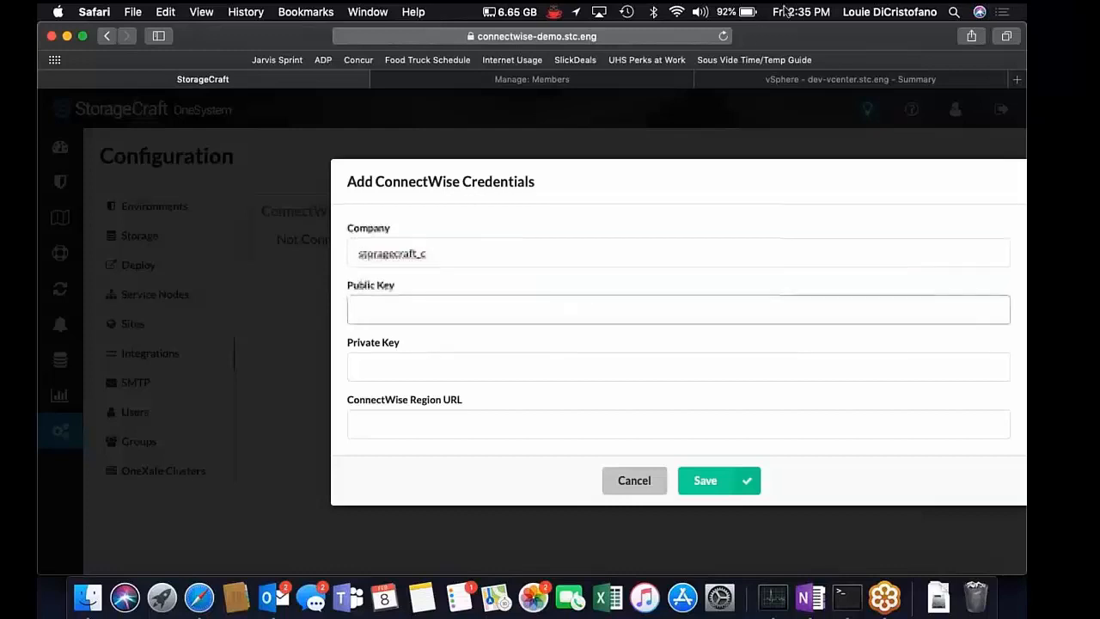
left_click(605, 84)
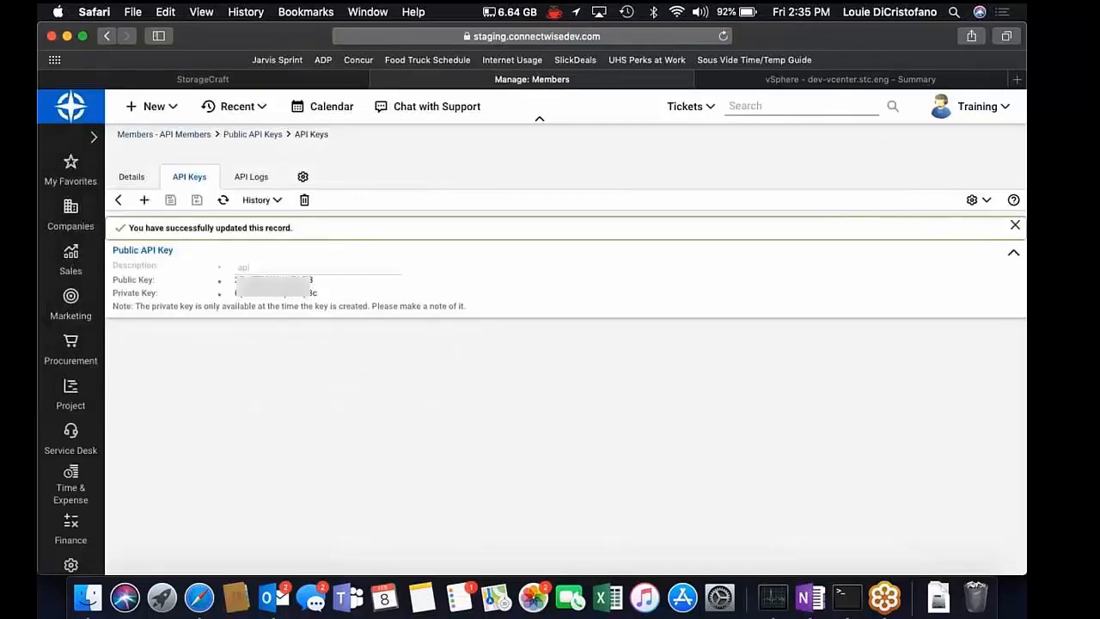
double_click(268, 281)
left_click(203, 79)
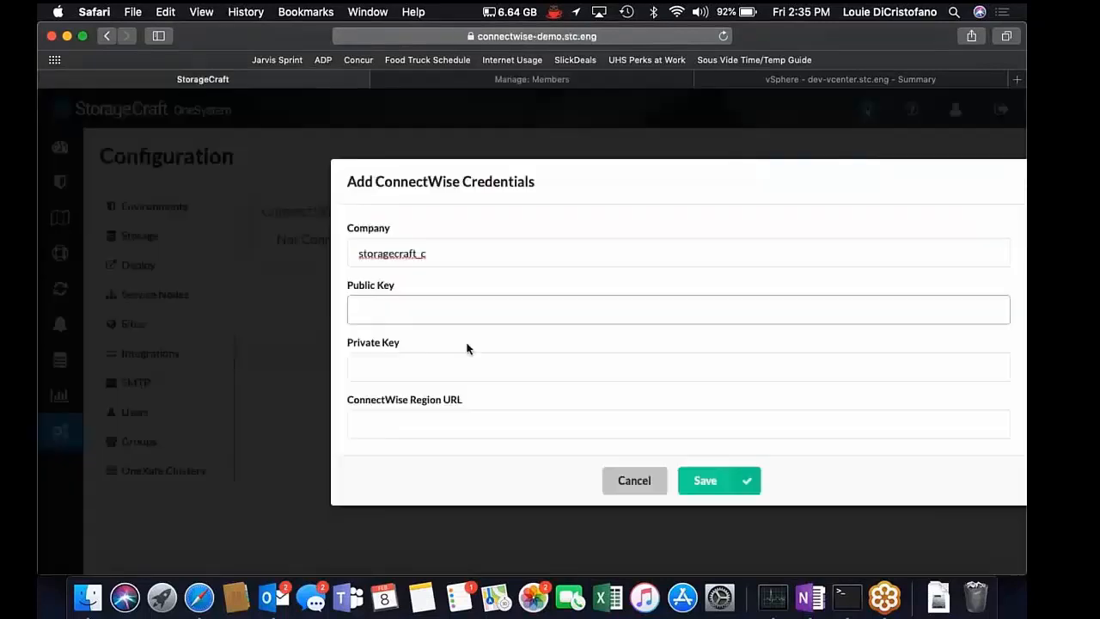
key("super+v")
left_click(463, 80)
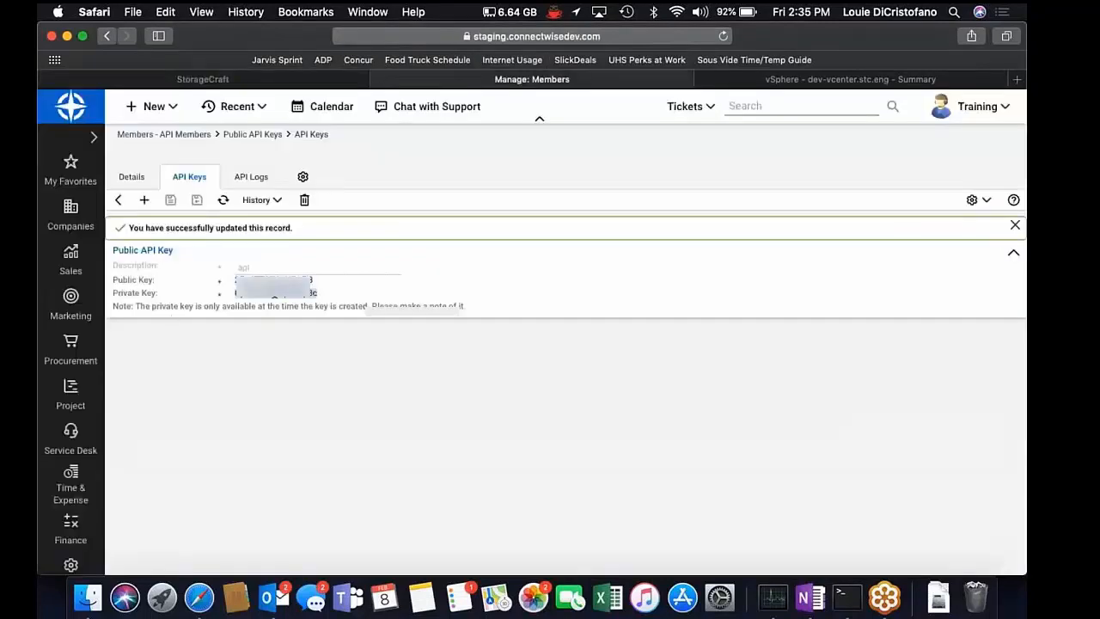
left_click(284, 80)
left_click(413, 360)
key("super+v")
left_click(420, 419)
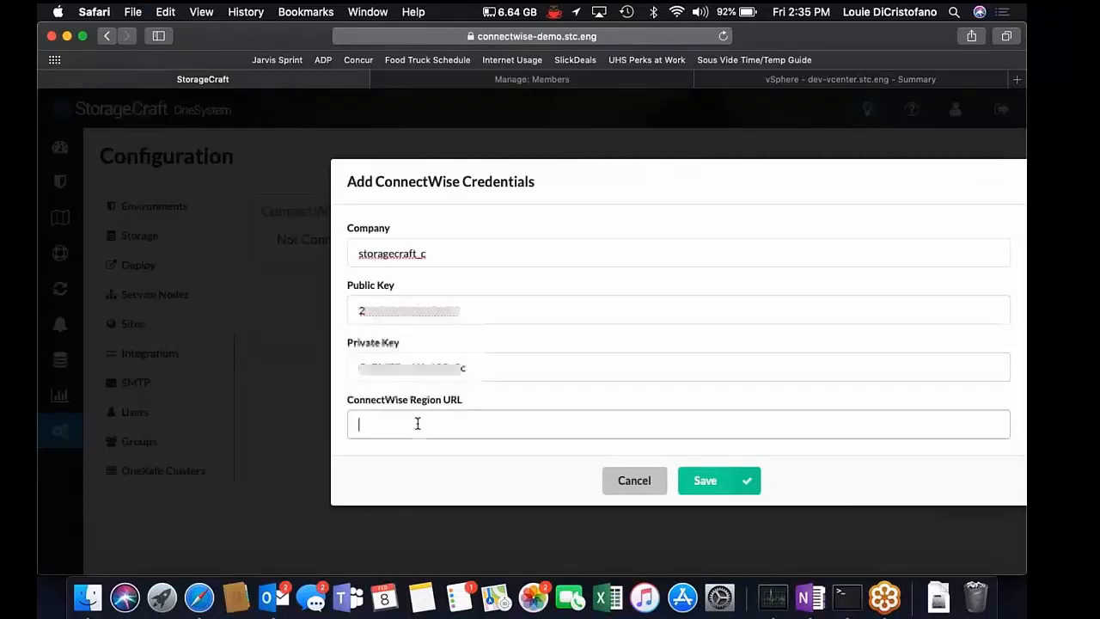
left_click(506, 80)
left_click(576, 34)
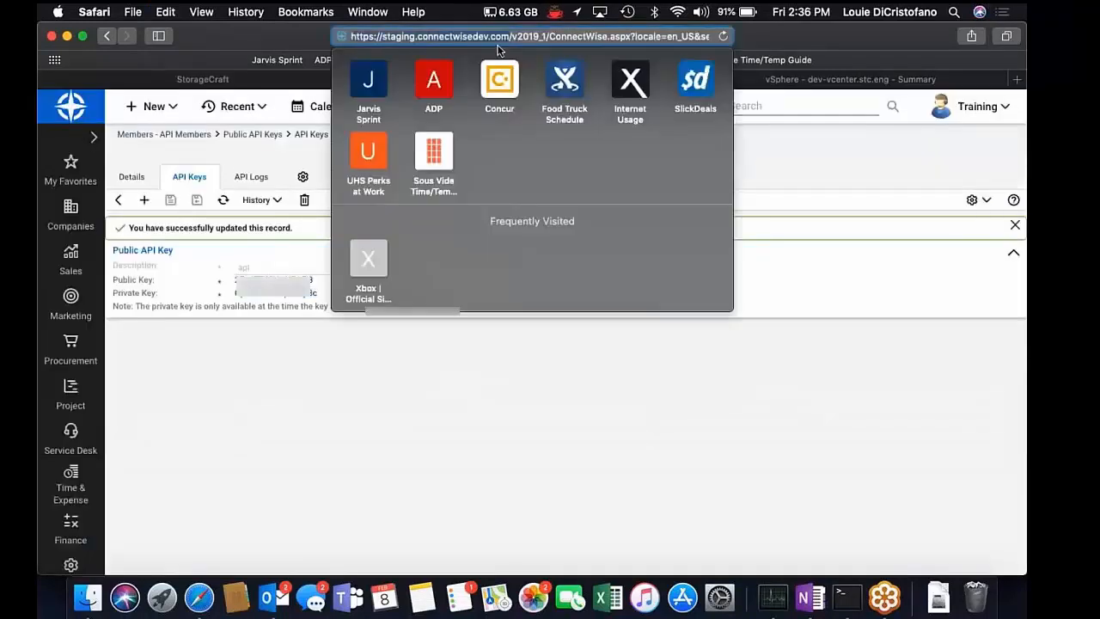
key("super+c")
left_click(172, 83)
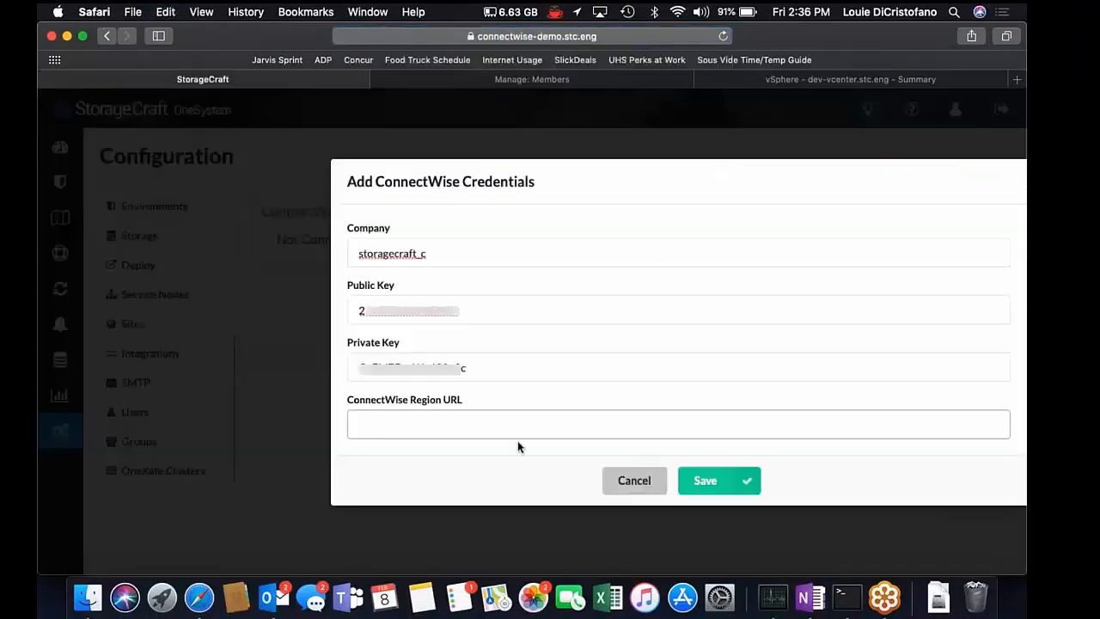
left_click(514, 427)
key("super+v")
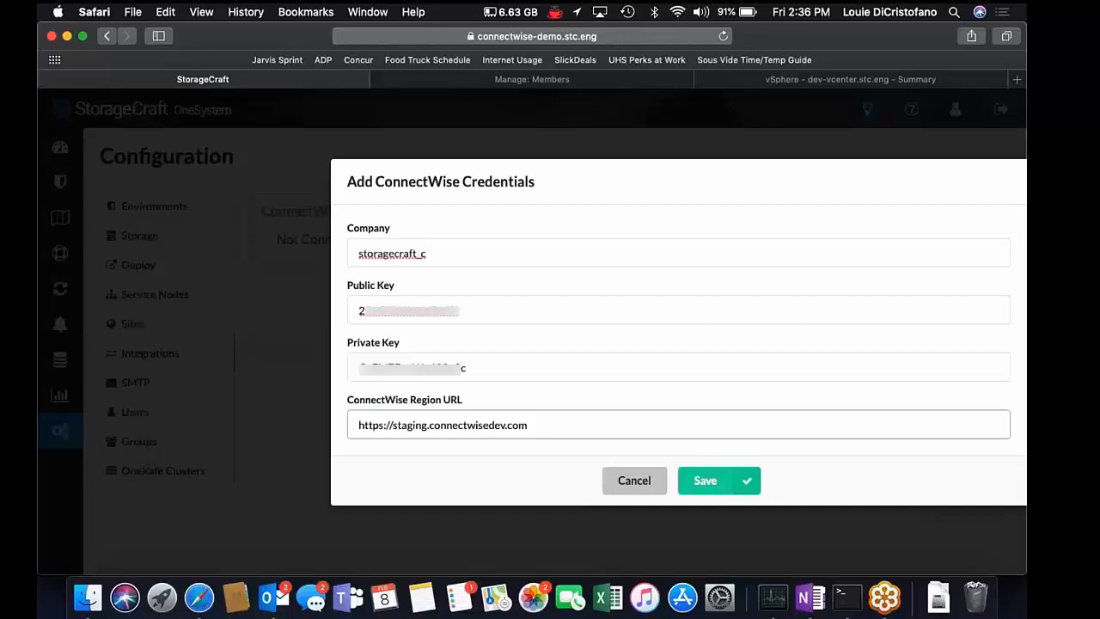
left_click(750, 484)
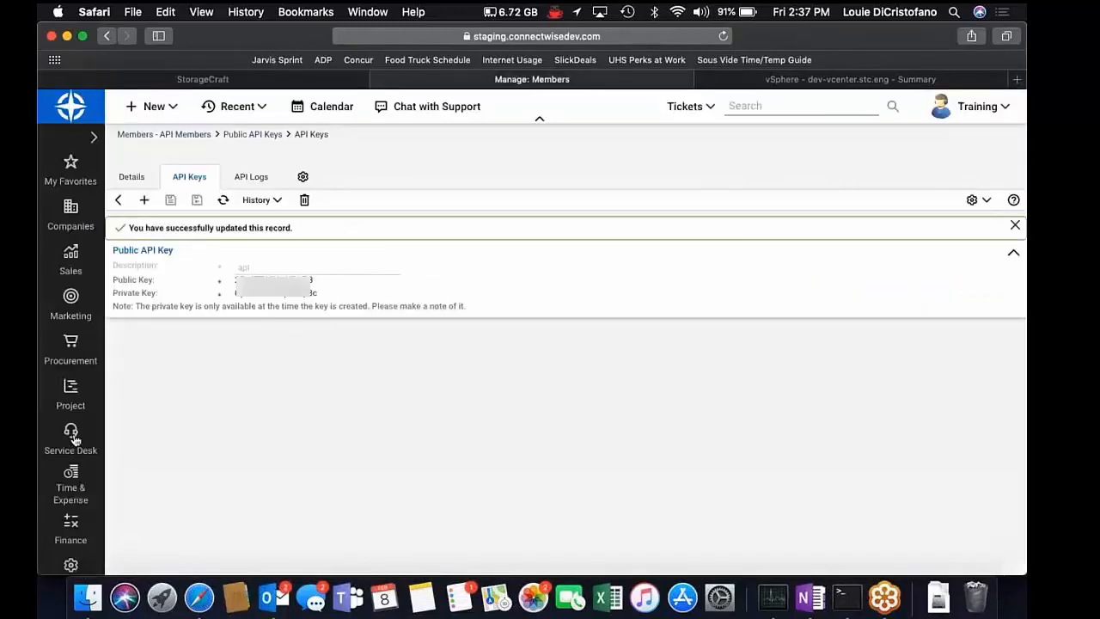
- Switch to ConnectWise Manage and list all service tickets in Service Ticket Search
left_click(74, 438)
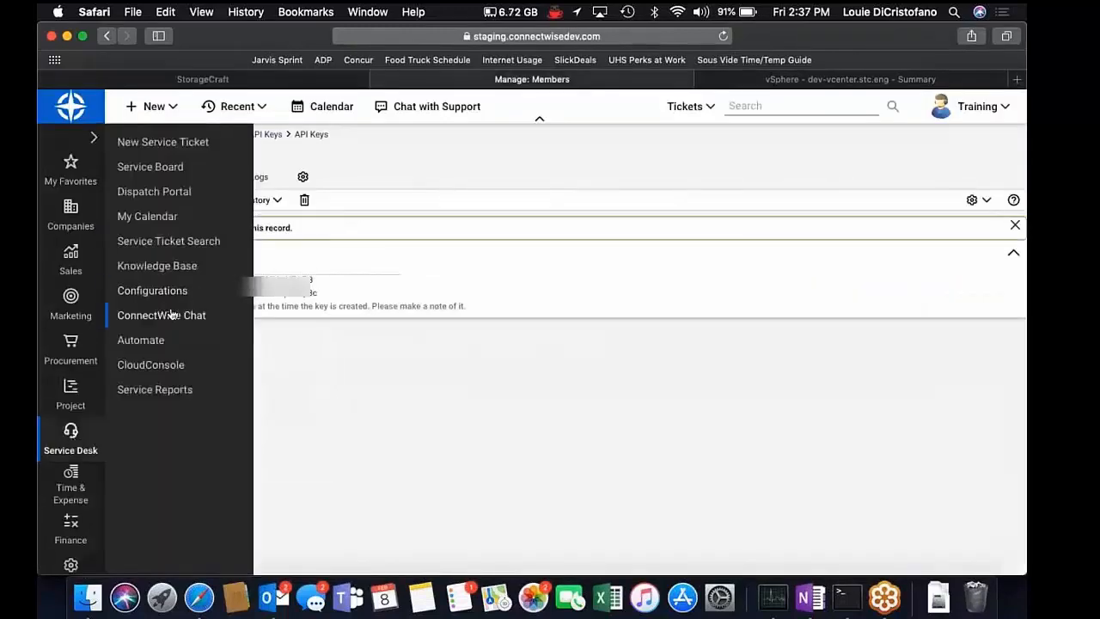
left_click(172, 241)
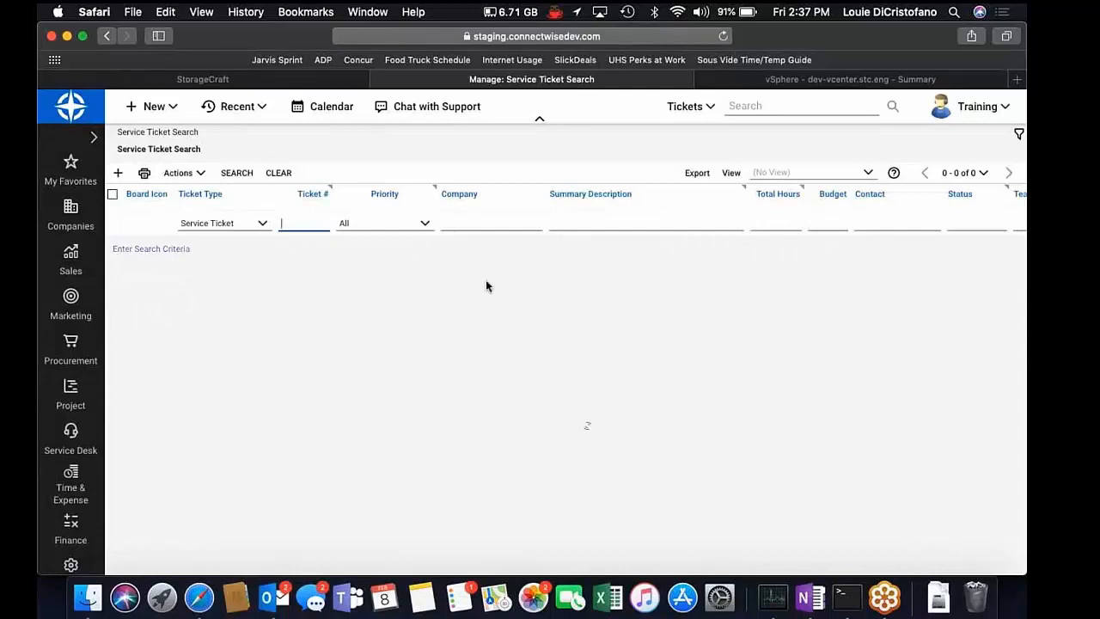
key("Return")
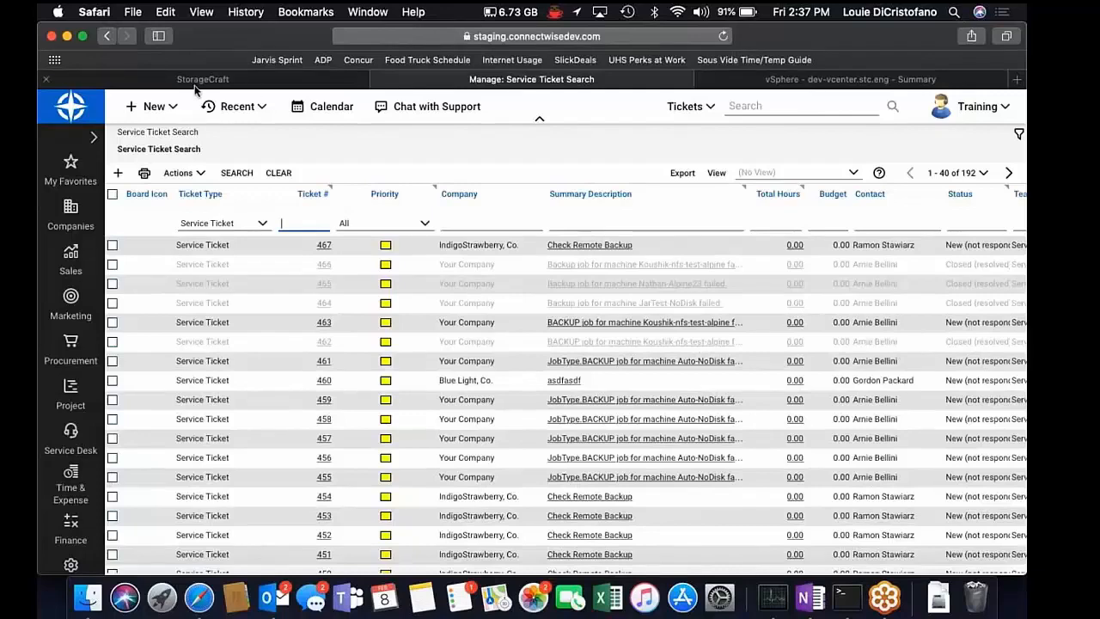
- Switch to OneSystem, search the protected machines for "nodisk" and open the details of Nathan-NoDisk
left_click(198, 81)
left_click(60, 182)
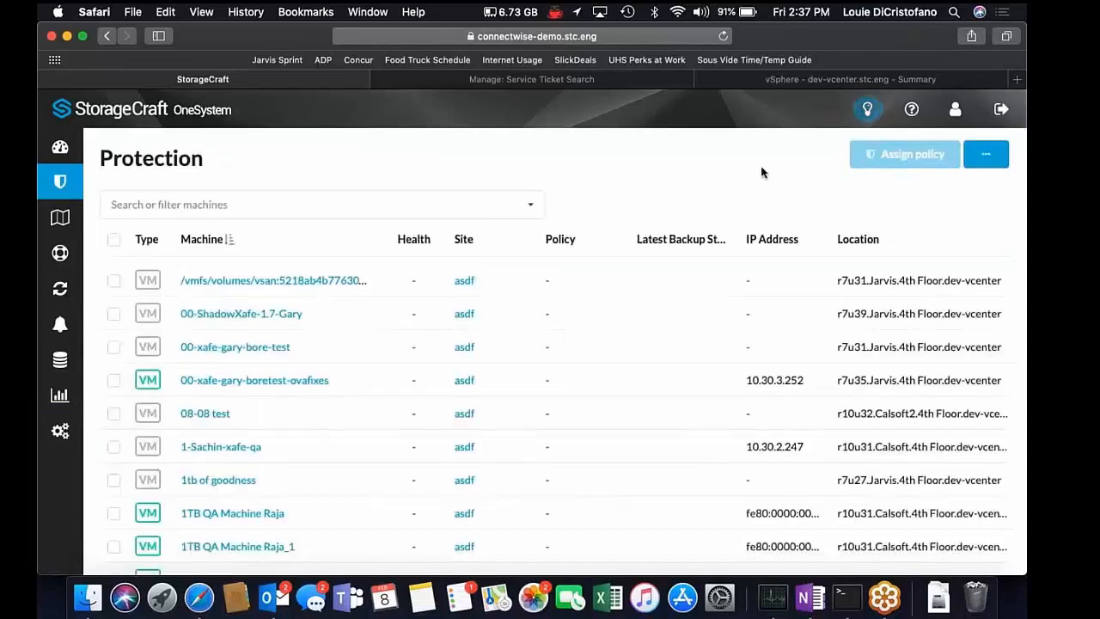
left_click(364, 210)
type("nodisk")
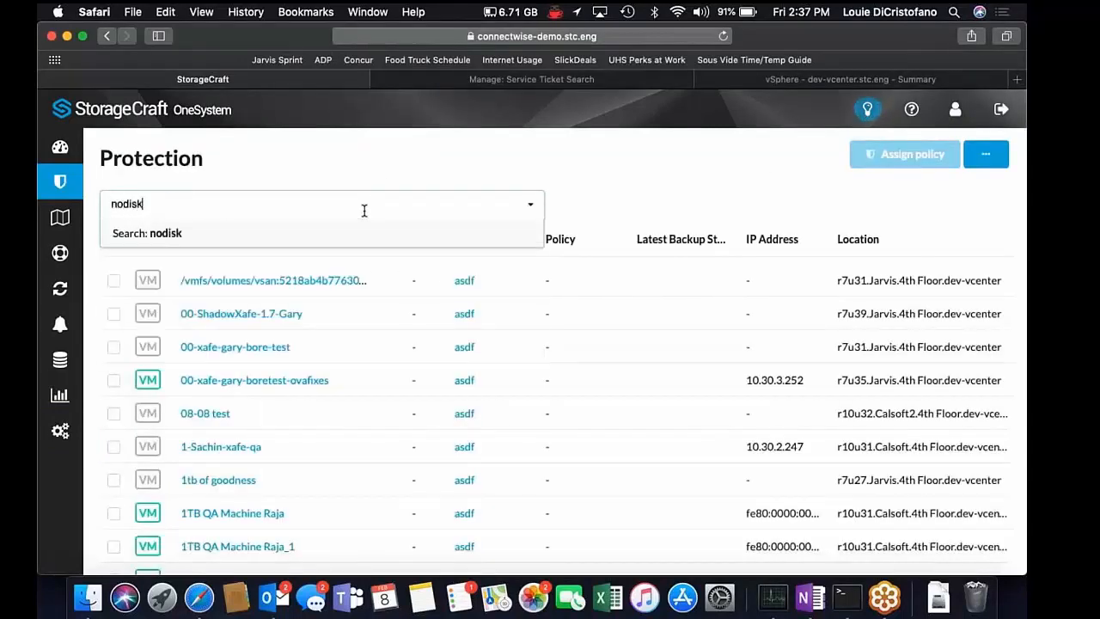
key("Return")
left_click(233, 347)
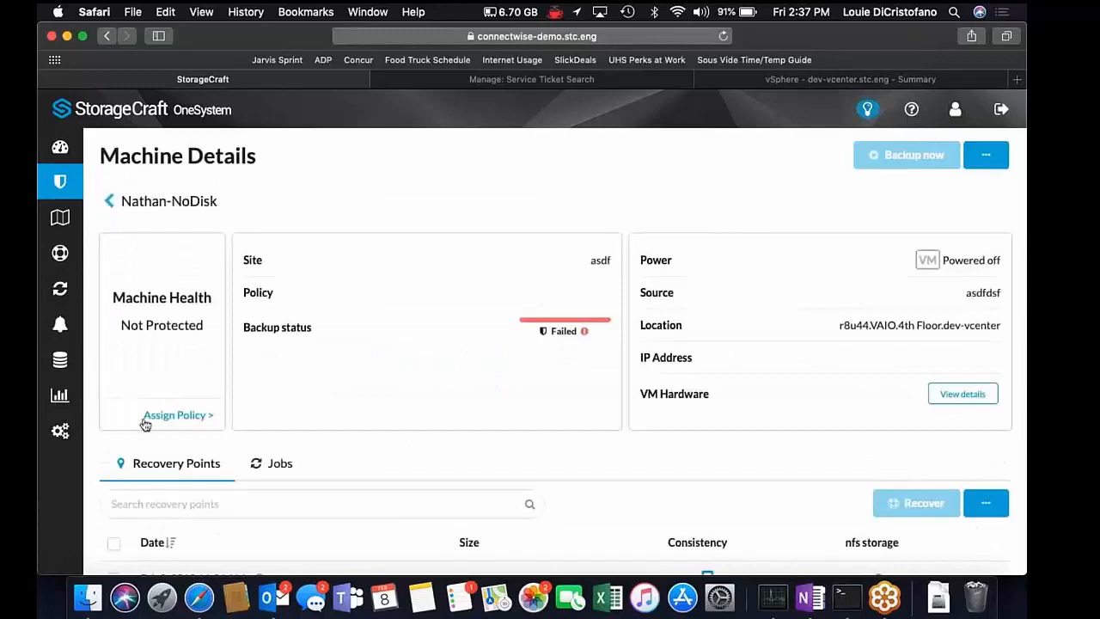
- Assign Policy 1 to Nathan-NoDisk and start a backup of the machine
left_click(172, 417)
left_click(632, 469)
left_click(910, 155)
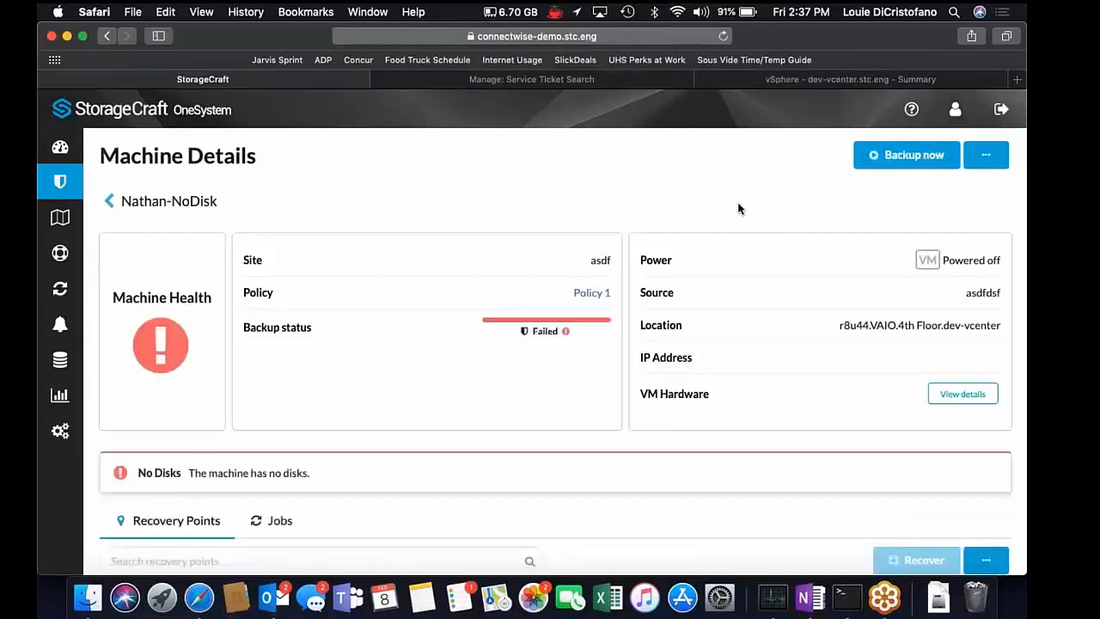
- Switch to ConnectWise Manage and reload the service ticket list to check for a backup ticket for Nathan-NoDisk
left_click(599, 80)
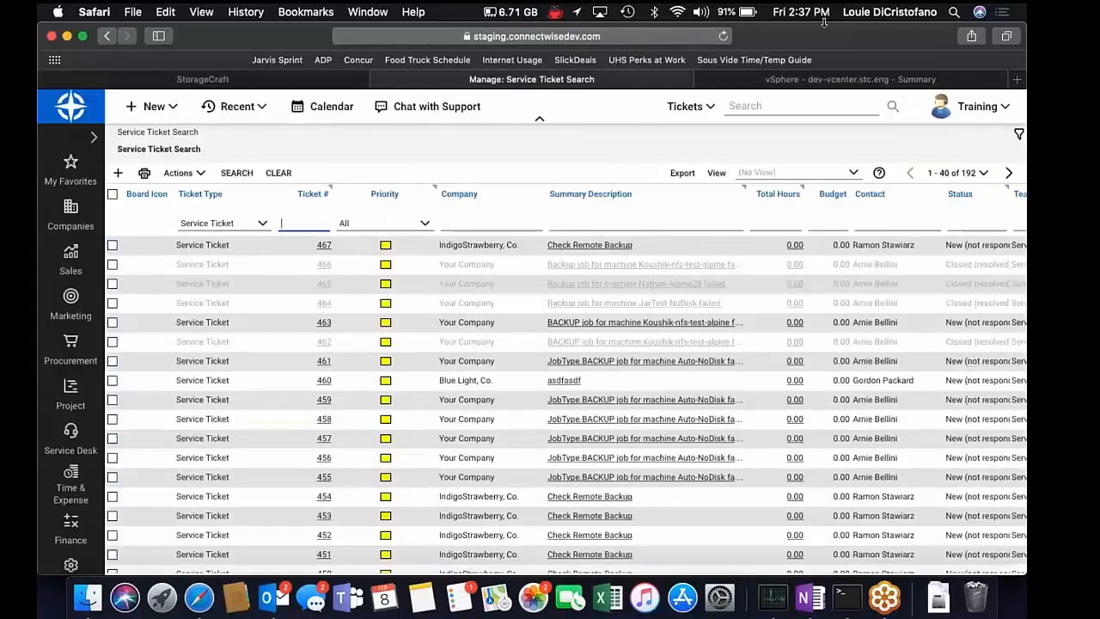
left_click(724, 39)
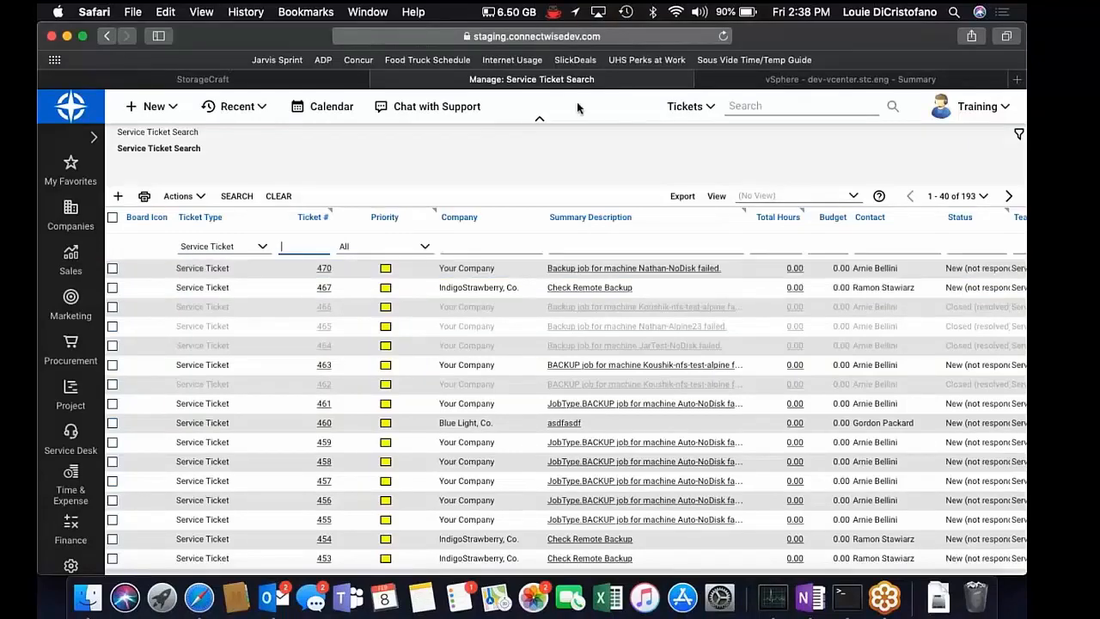
- Switch to the vSphere Client and open the Nathan-NoDisk virtual machine in the VAIO cluster of 4th Floor
left_click(834, 79)
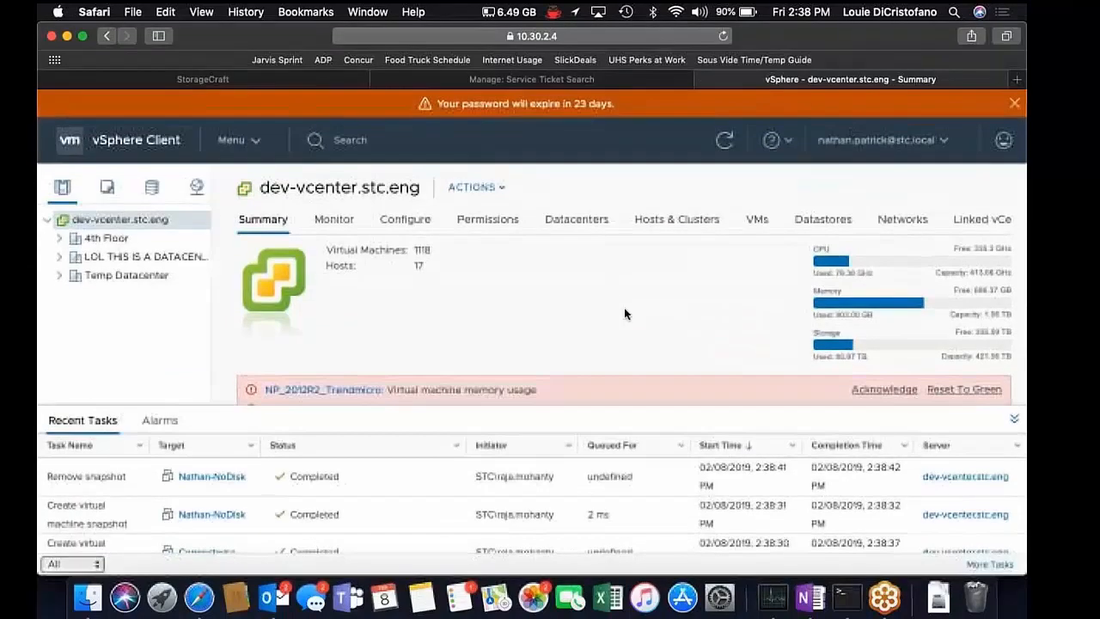
left_click(58, 239)
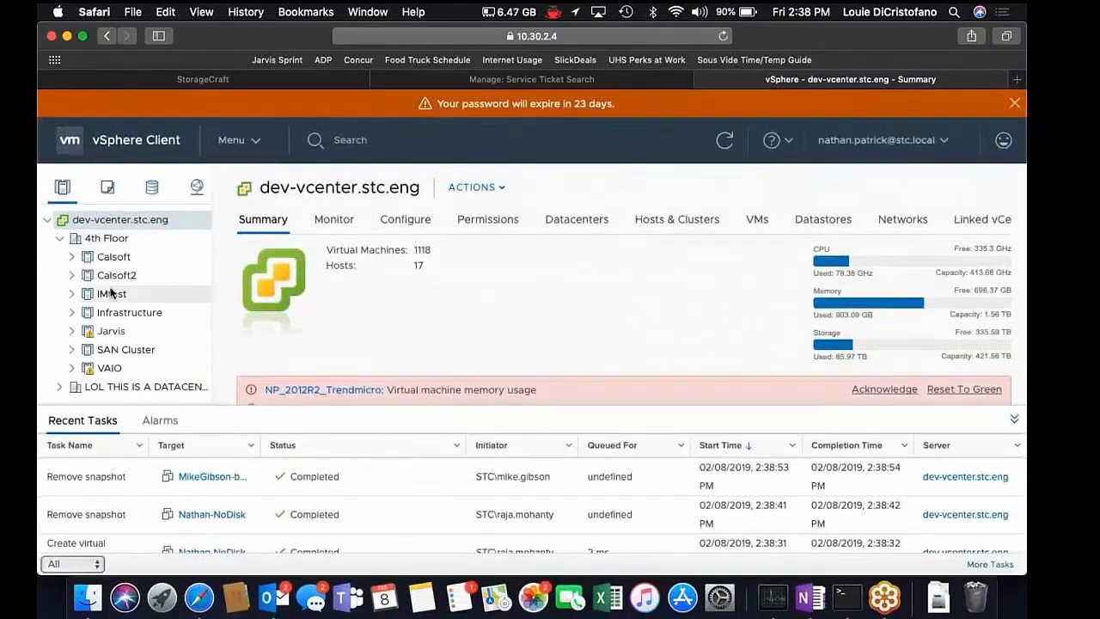
left_click(71, 368)
scroll(138, 344, "down", 15)
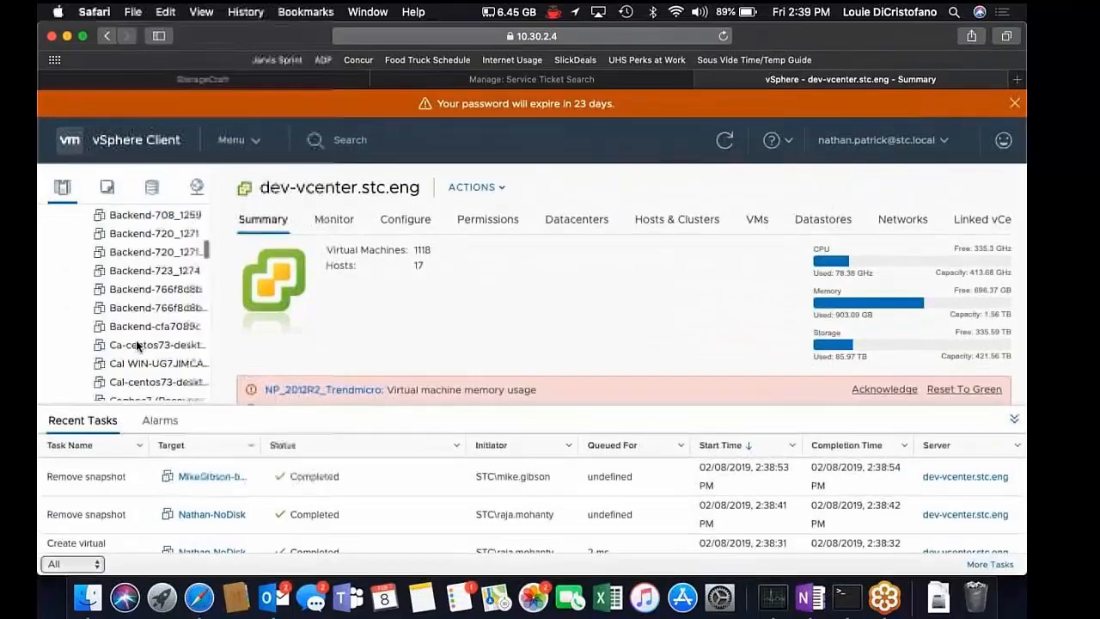
scroll(138, 344, "up", 2)
left_click(151, 316)
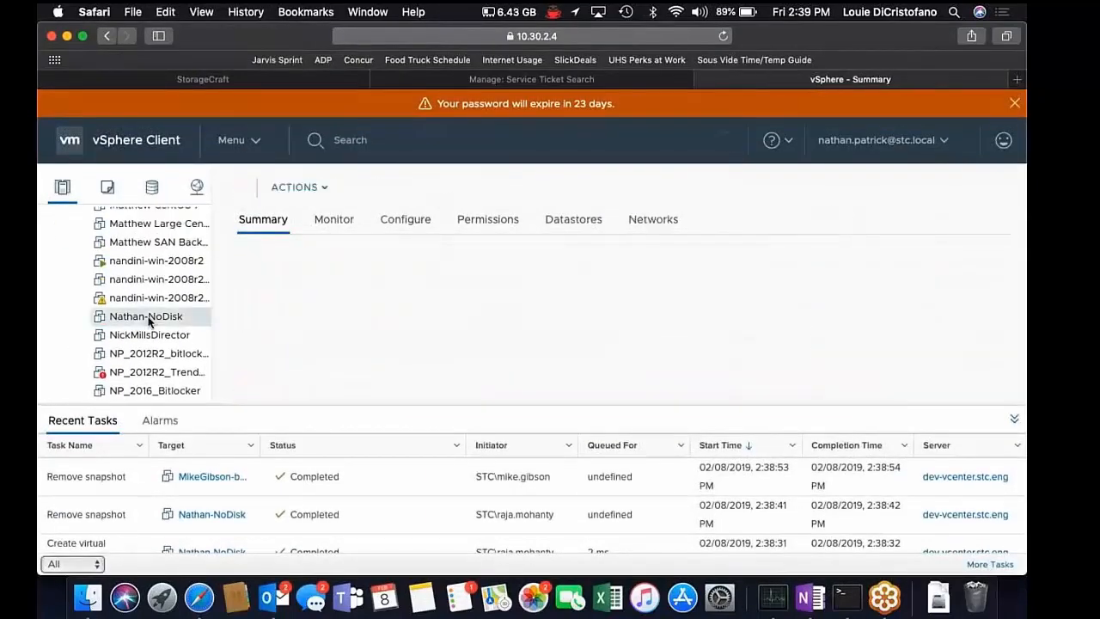
- Add a new 16 GB hard disk to the Nathan-NoDisk virtual machine's hardware settings
left_click(424, 187)
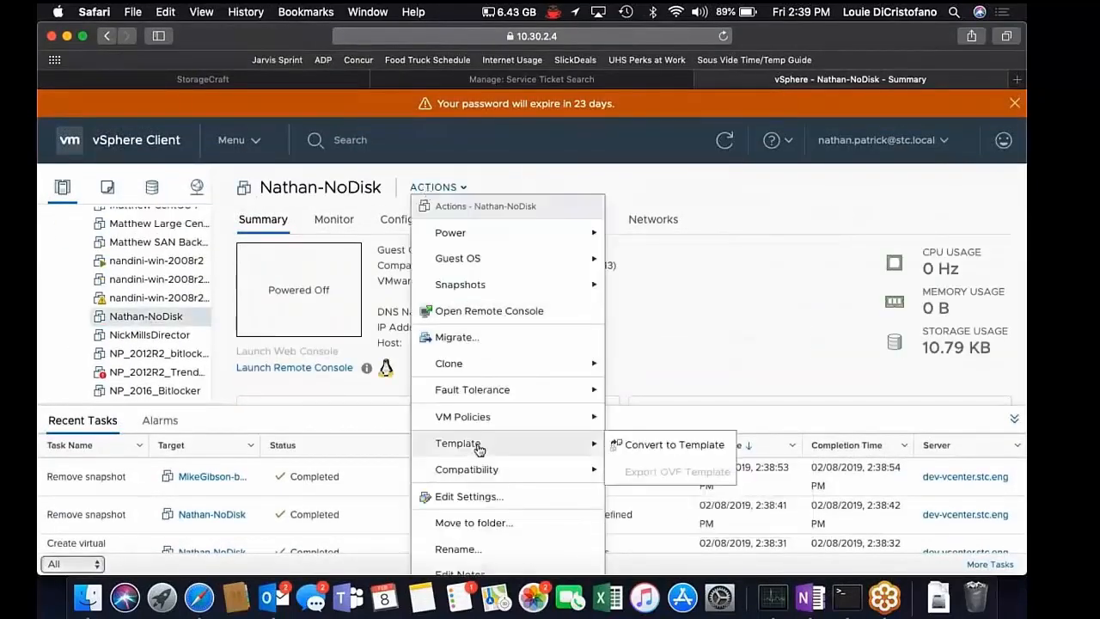
left_click(447, 497)
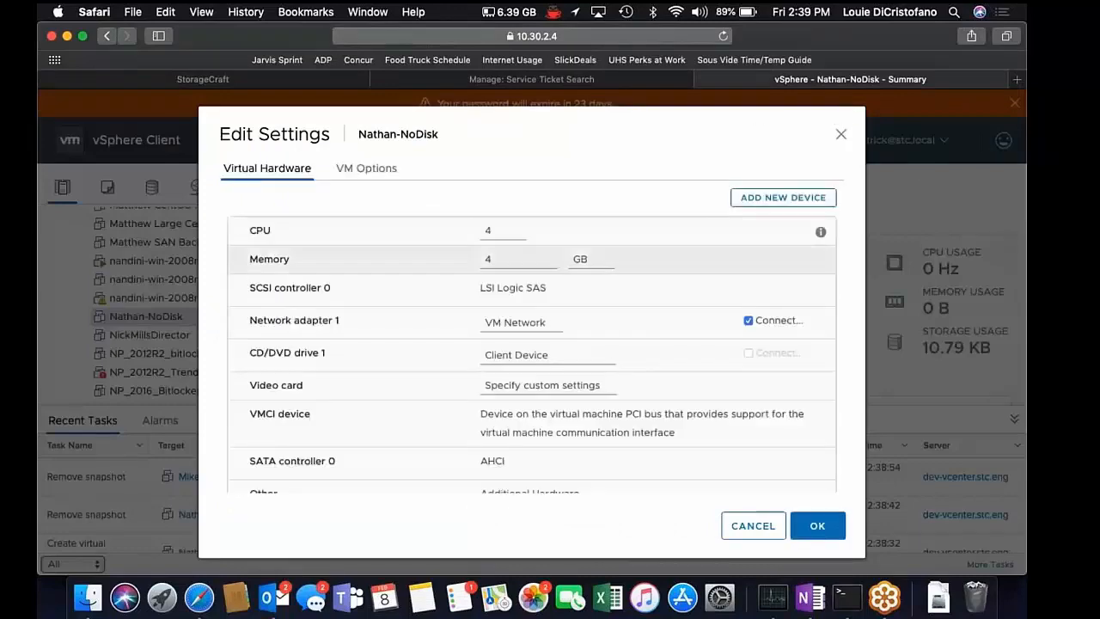
left_click(783, 197)
left_click(743, 258)
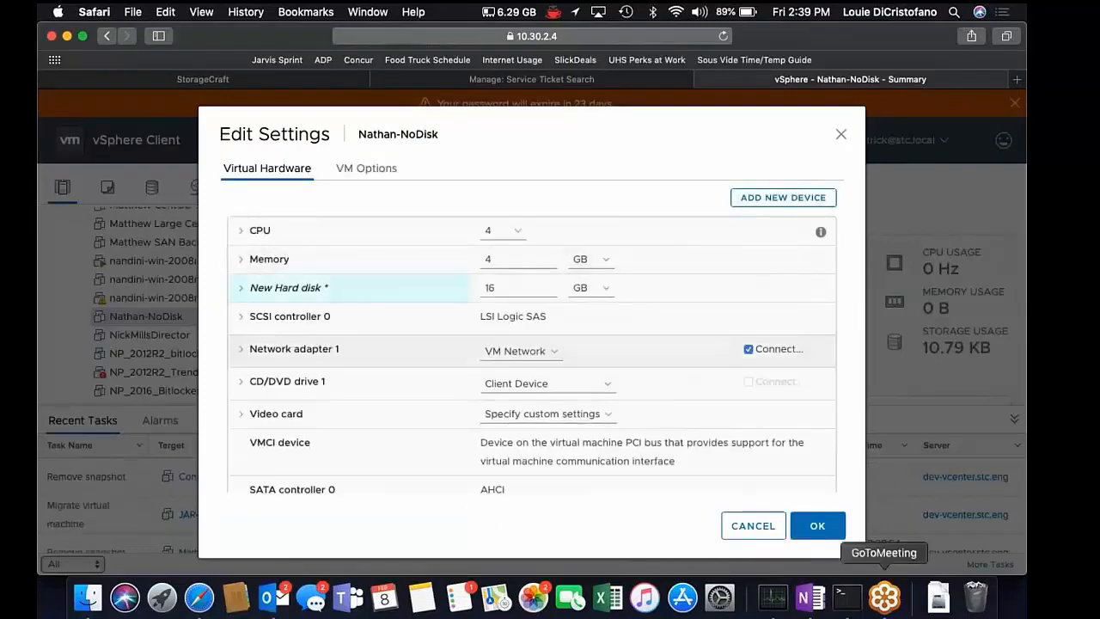
left_click(817, 525)
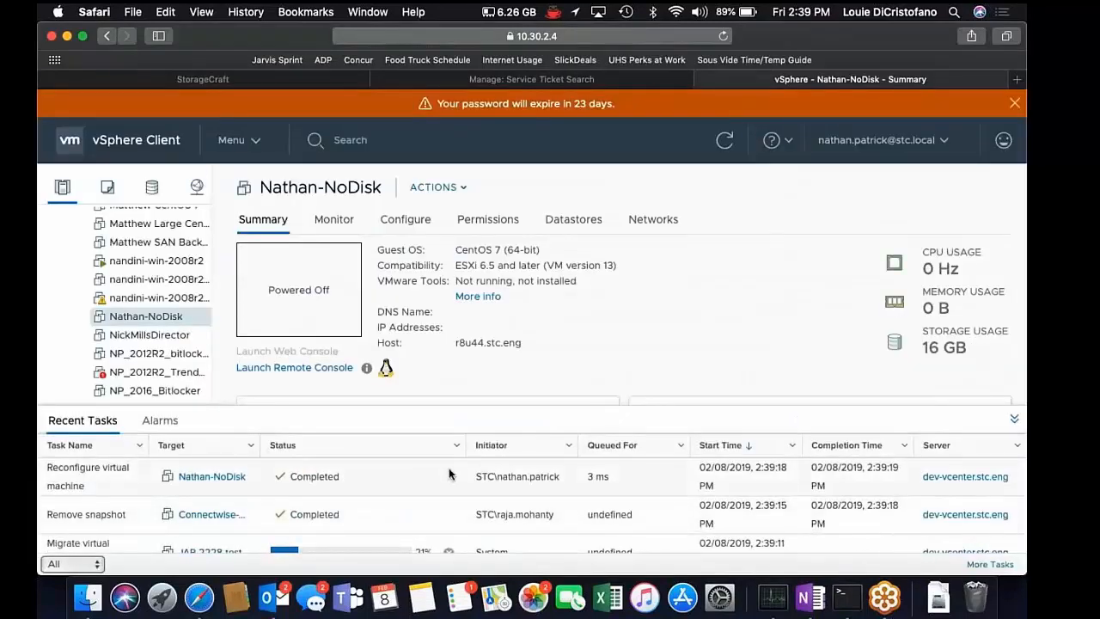
- Examine the summary and monitoring details of the Nathan-NoDisk virtual machine
scroll(346, 326, "down", 10)
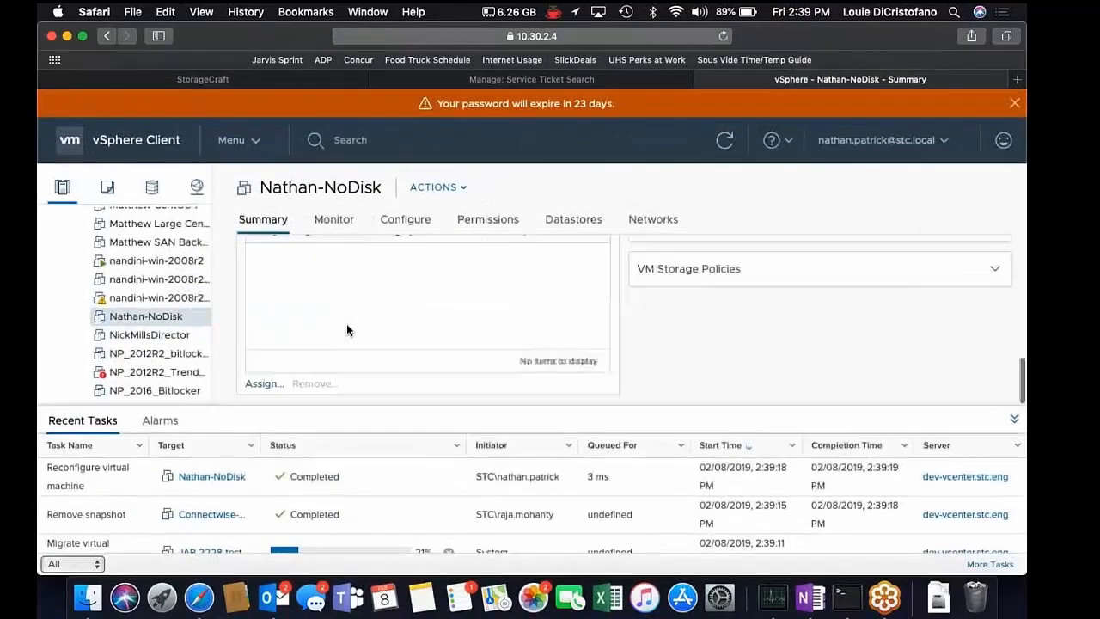
left_click(405, 221)
left_click(330, 226)
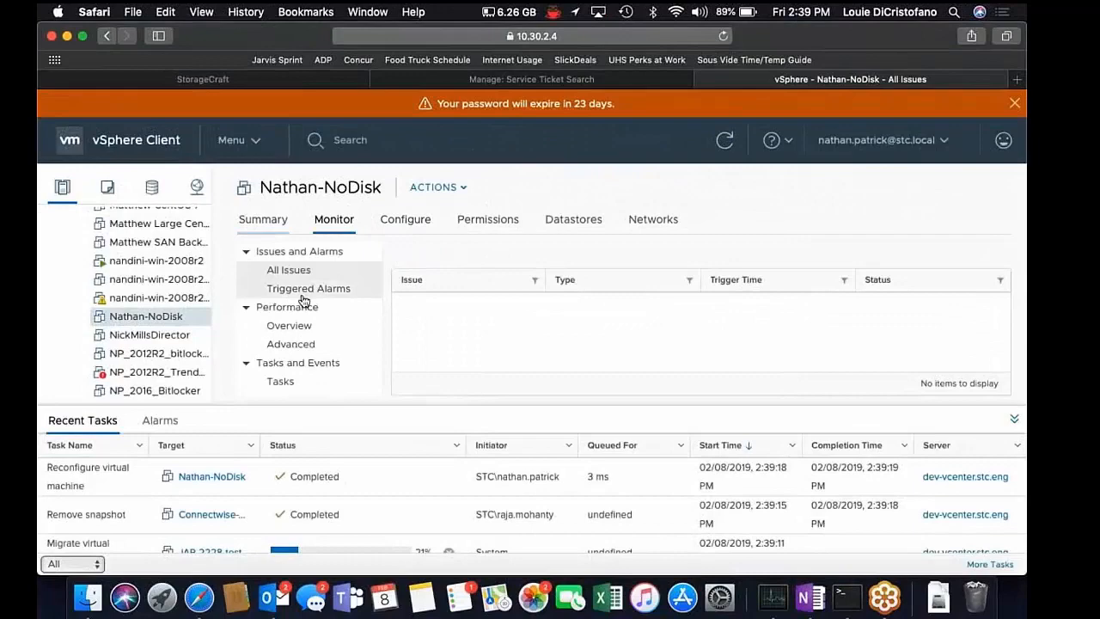
left_click(263, 220)
scroll(430, 318, "down", 4)
scroll(361, 309, "down", 4)
scroll(361, 309, "up", 2)
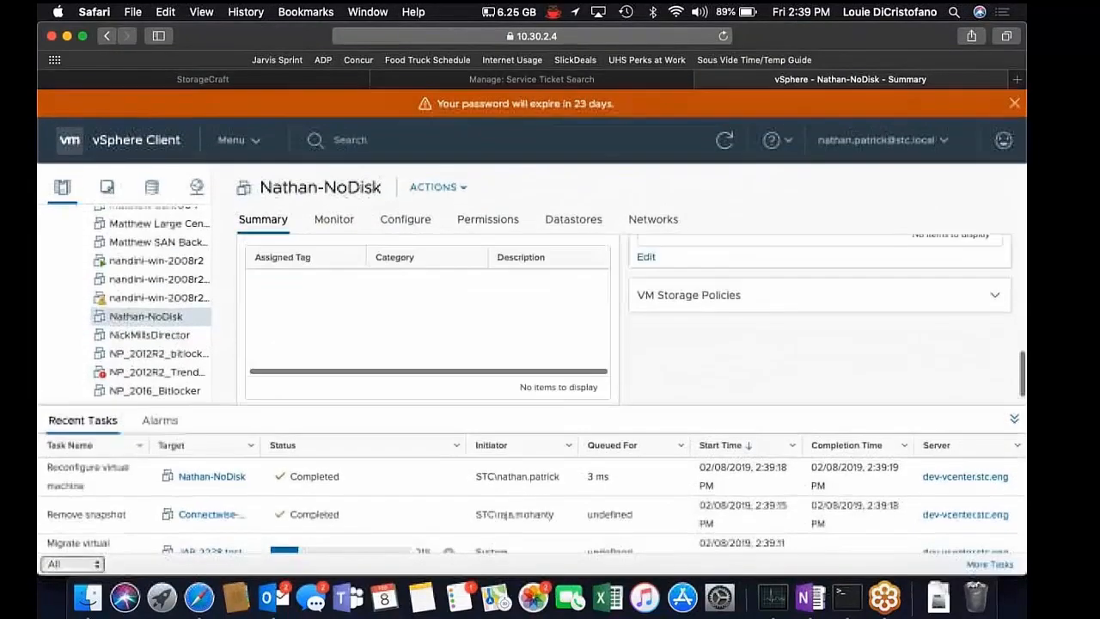
- Check Nathan-NoDisk's backup status in OneSystem and reload the service ticket list in ConnectWise Manage
left_click(267, 81)
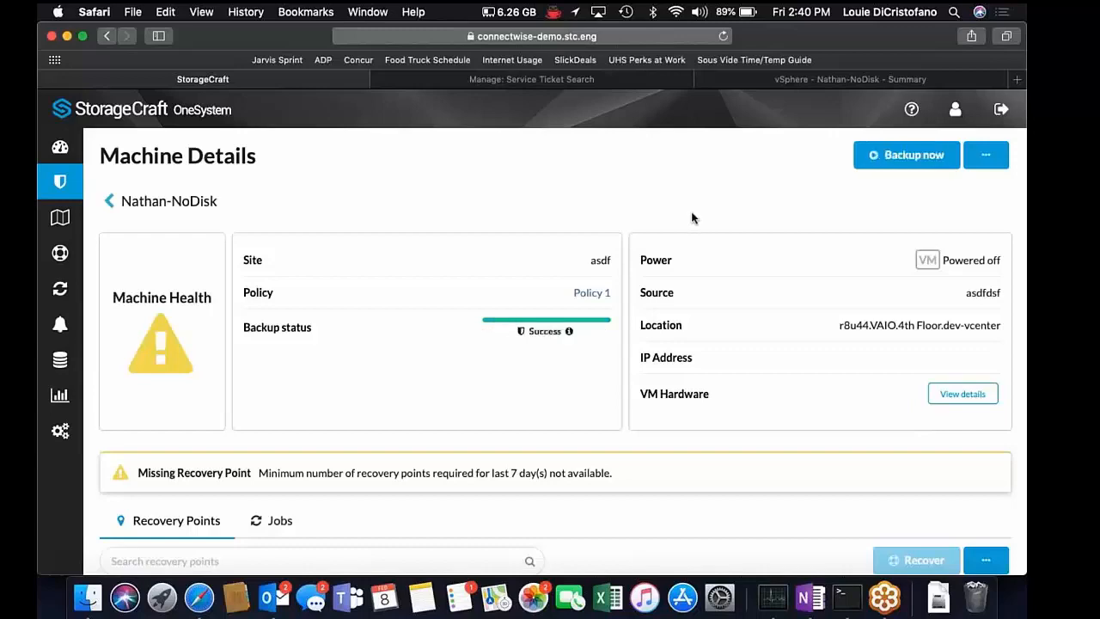
left_click(516, 86)
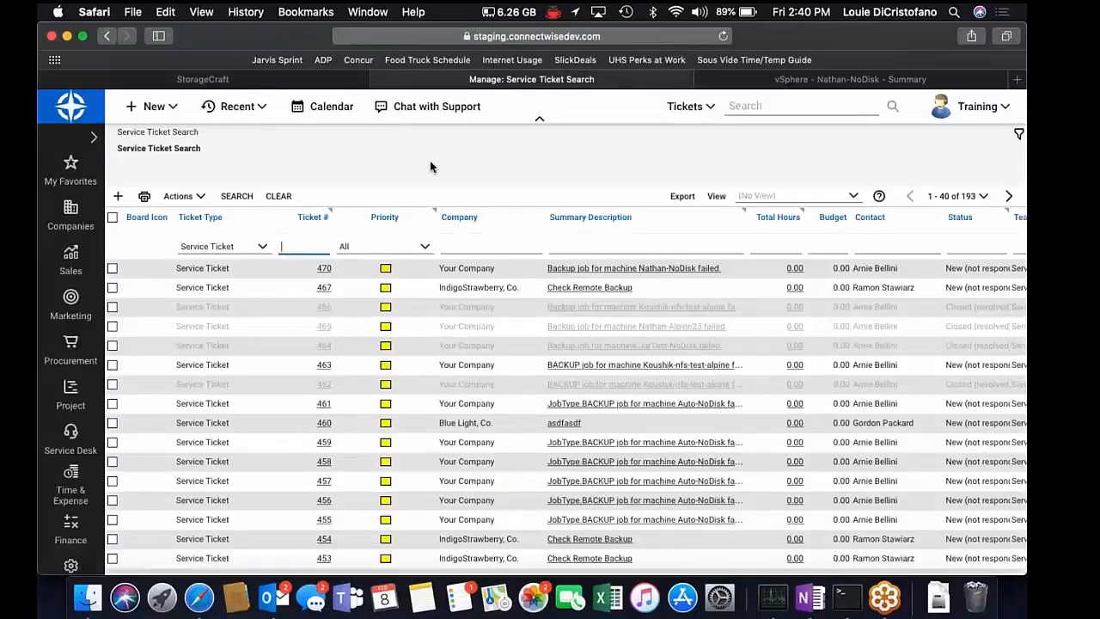
left_click(723, 36)
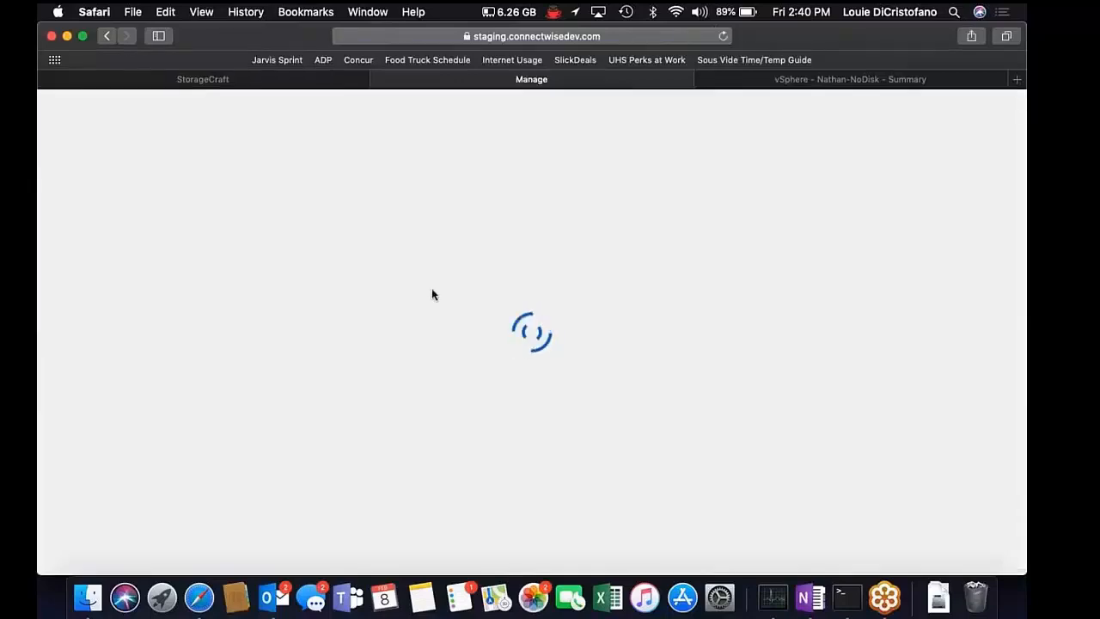